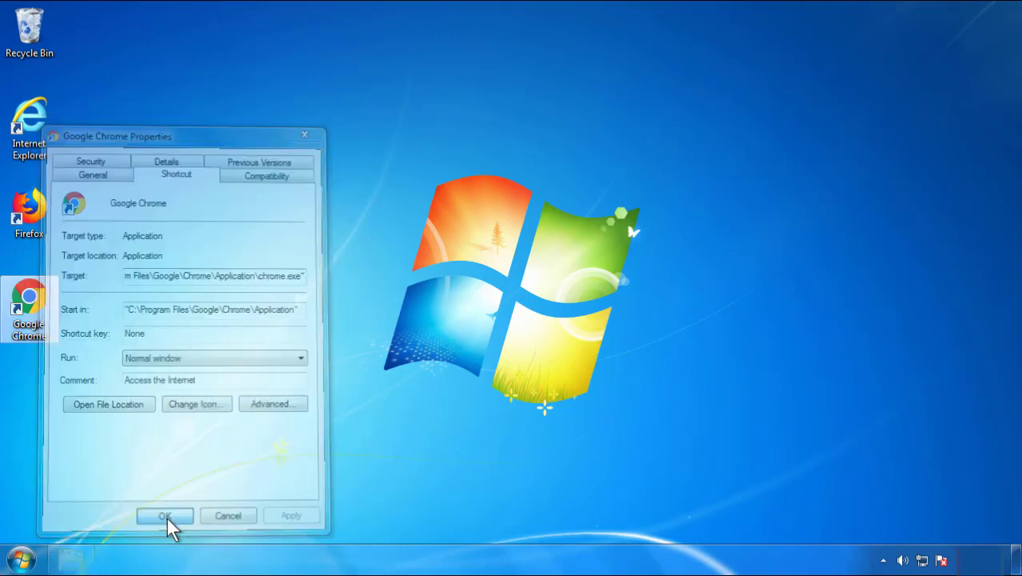
- Confirm and close the Google Chrome shortcut's Properties dialog
click(21, 558)
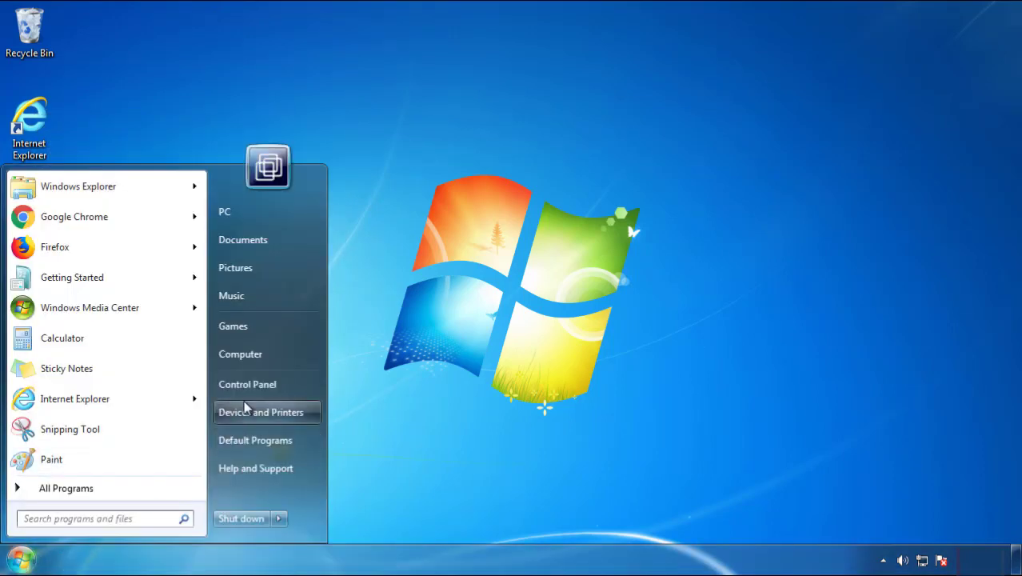
- Show Control Panel's installed programs list sorted newest-first by installation date
click(256, 383)
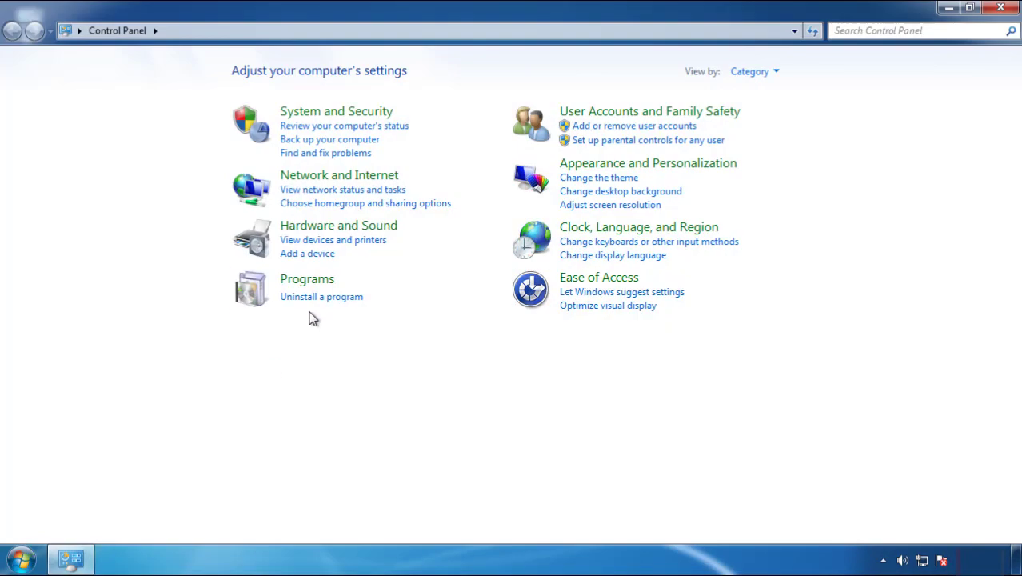
click(318, 296)
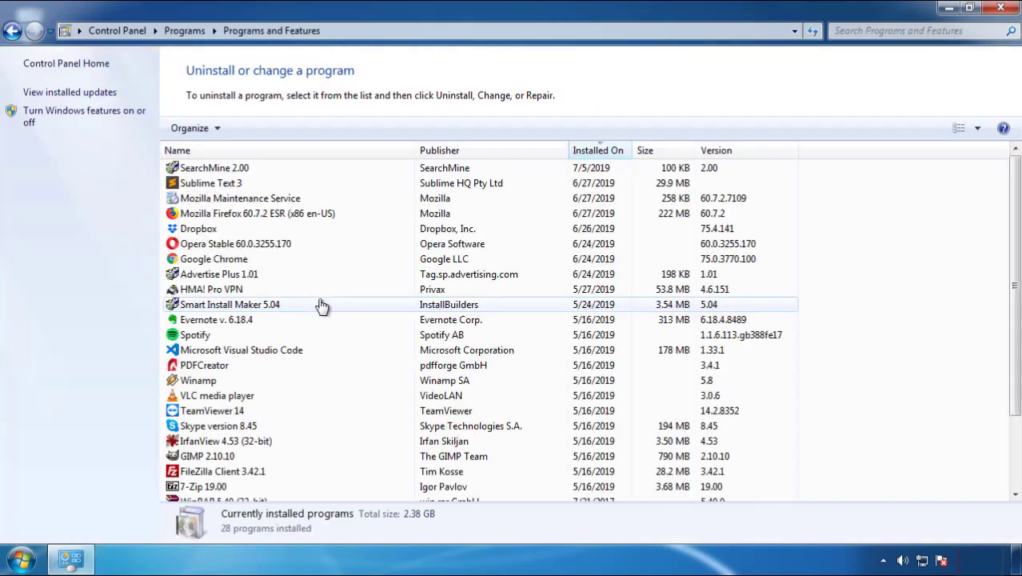
click(599, 152)
click(593, 152)
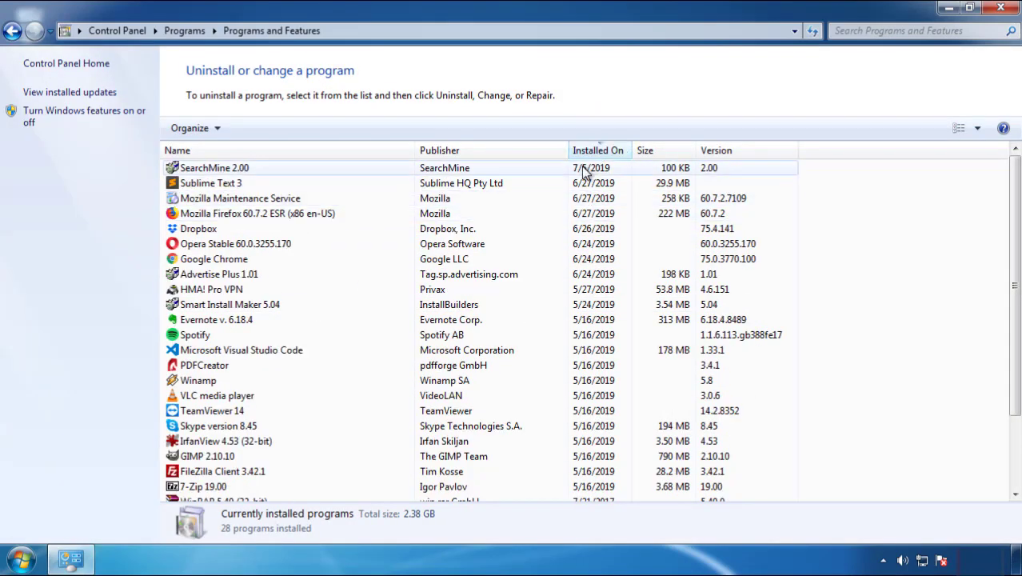
- Uninstall SearchMine 2.00 and close the Programs and Features window
click(215, 175)
click(256, 129)
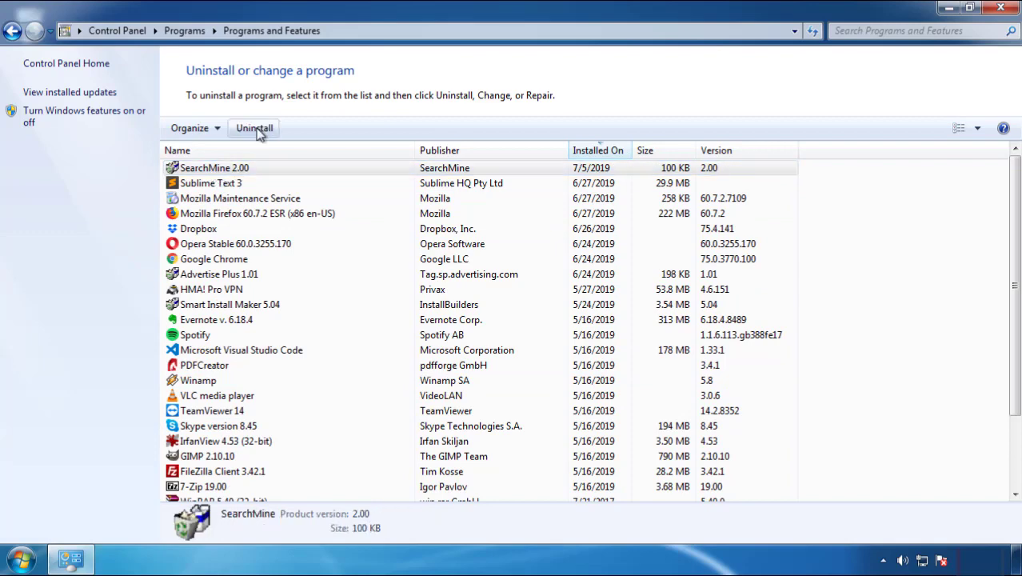
click(593, 421)
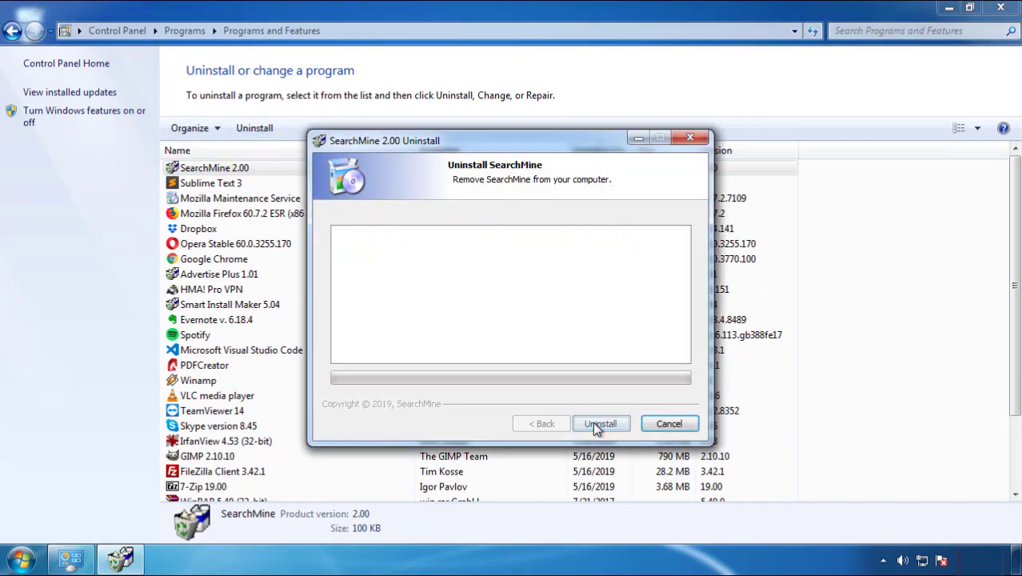
click(592, 421)
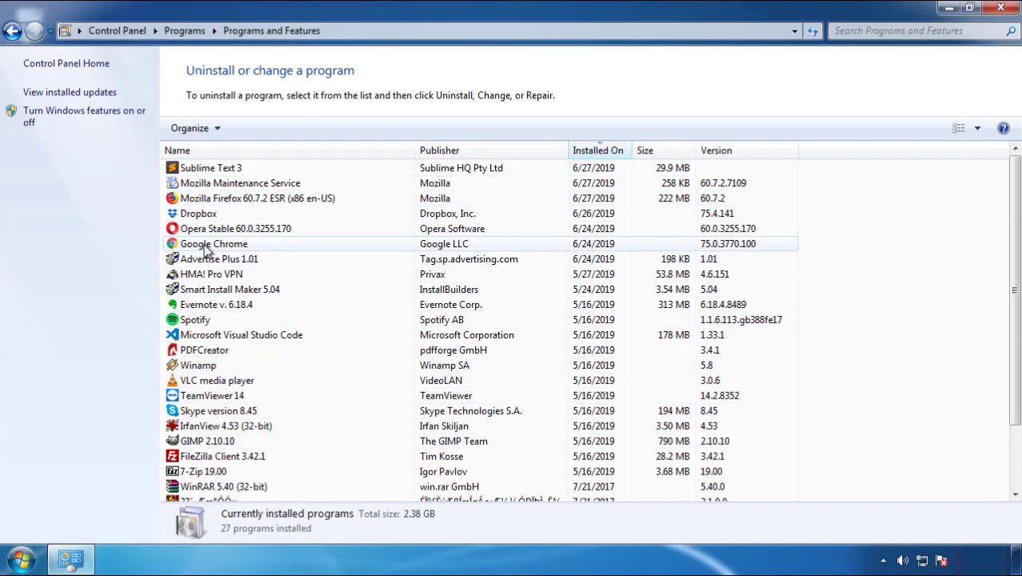
click(1001, 9)
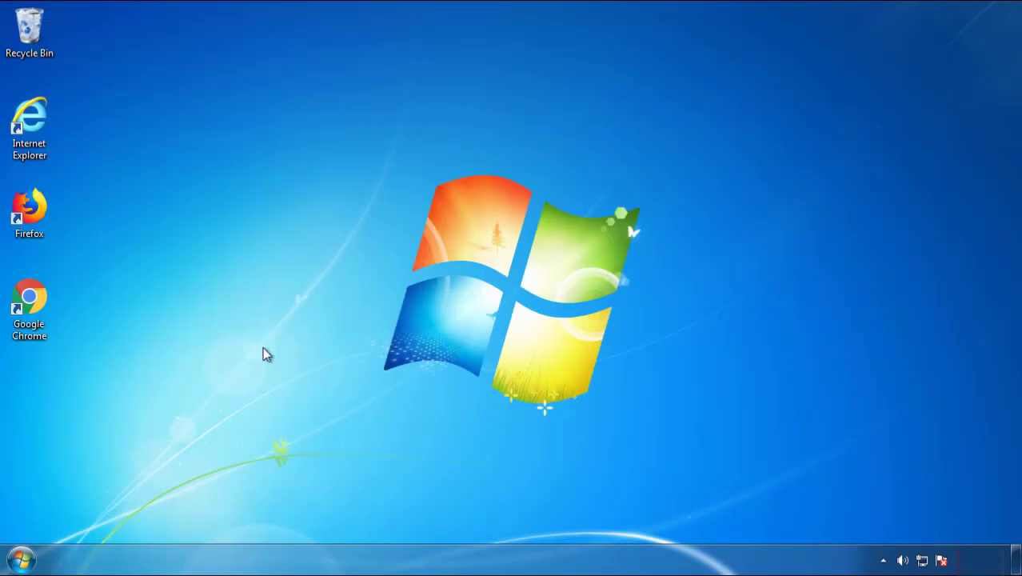
- Restart Windows 7 and choose Safe Mode from the Advanced Boot Options
click(19, 561)
click(277, 519)
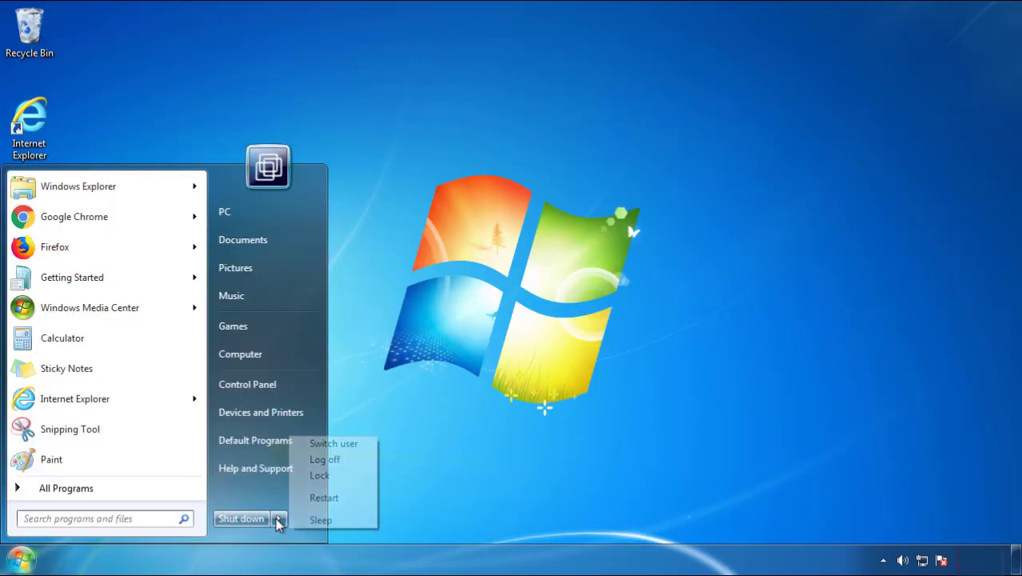
click(337, 499)
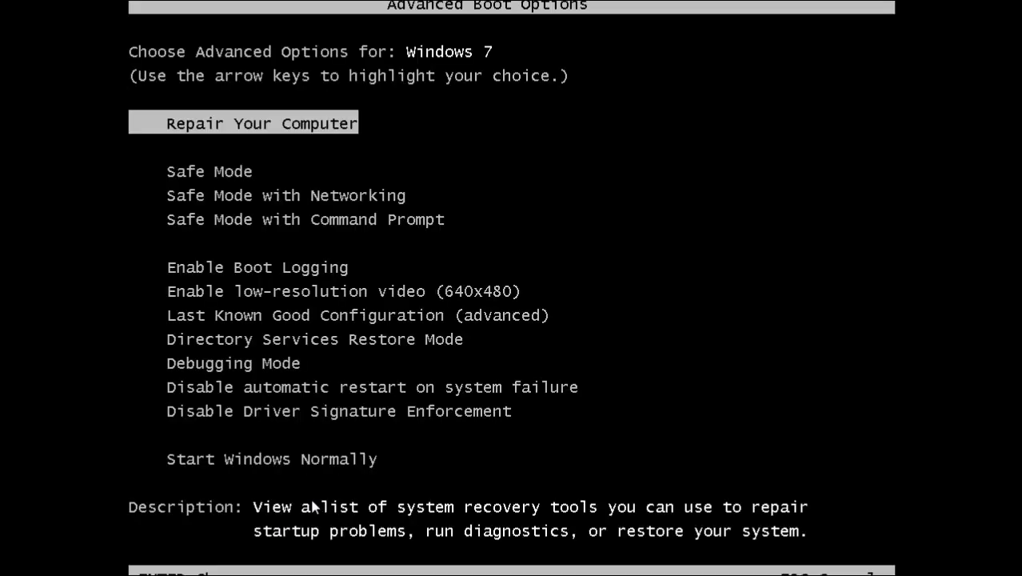
key(Down)
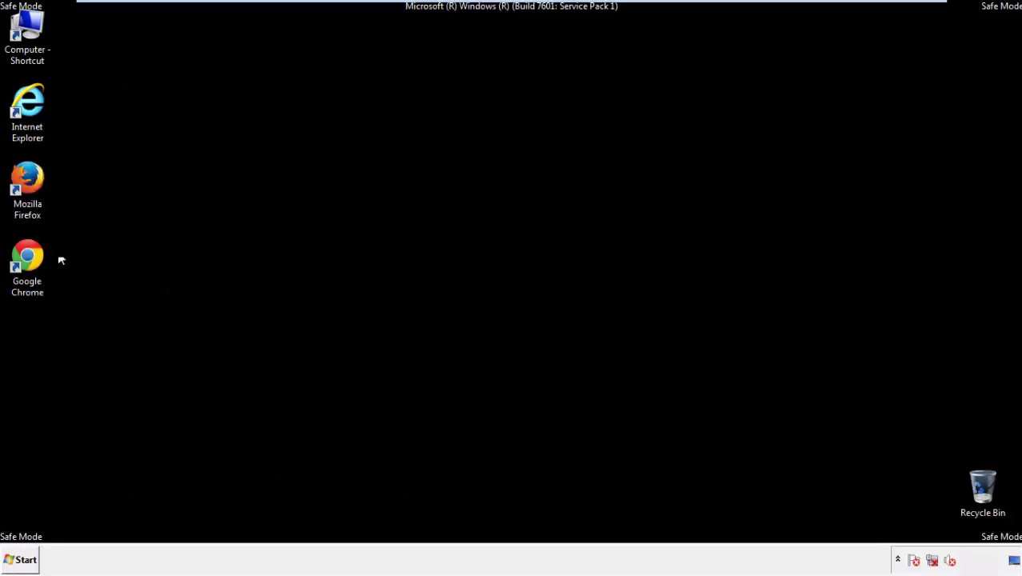
- Launch Firefox, decline the default-browser prompt, and keep the menu bar visible
double_click(37, 185)
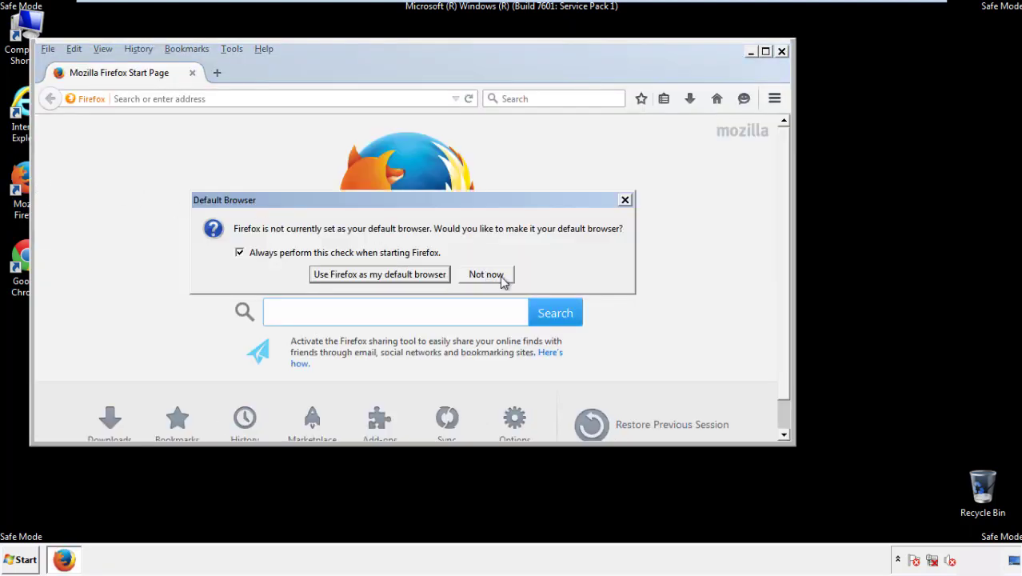
click(488, 275)
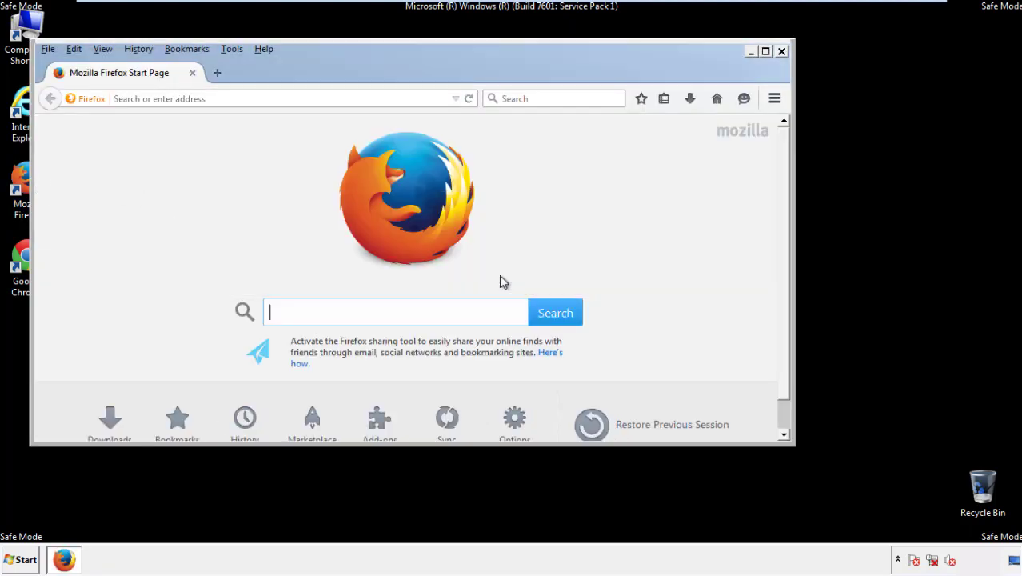
right_click(316, 71)
click(344, 120)
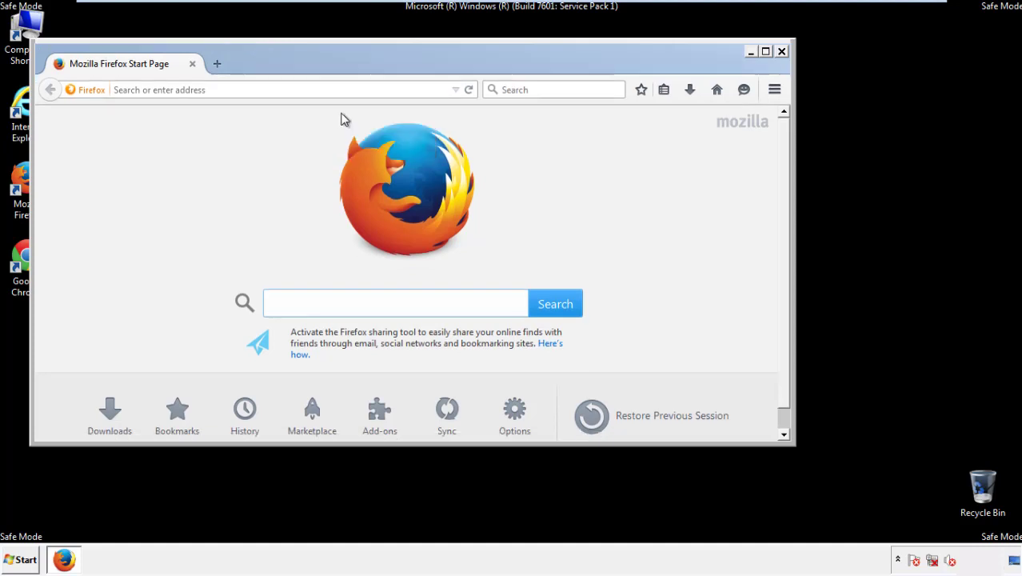
right_click(322, 68)
click(334, 124)
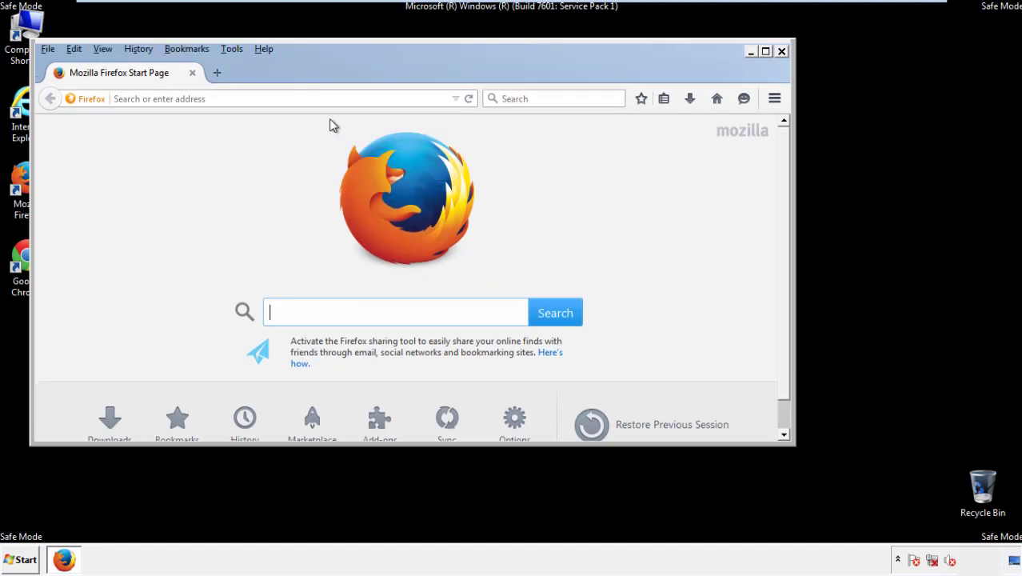
- Clear all Firefox recent history items with the time range set to Everything
click(141, 50)
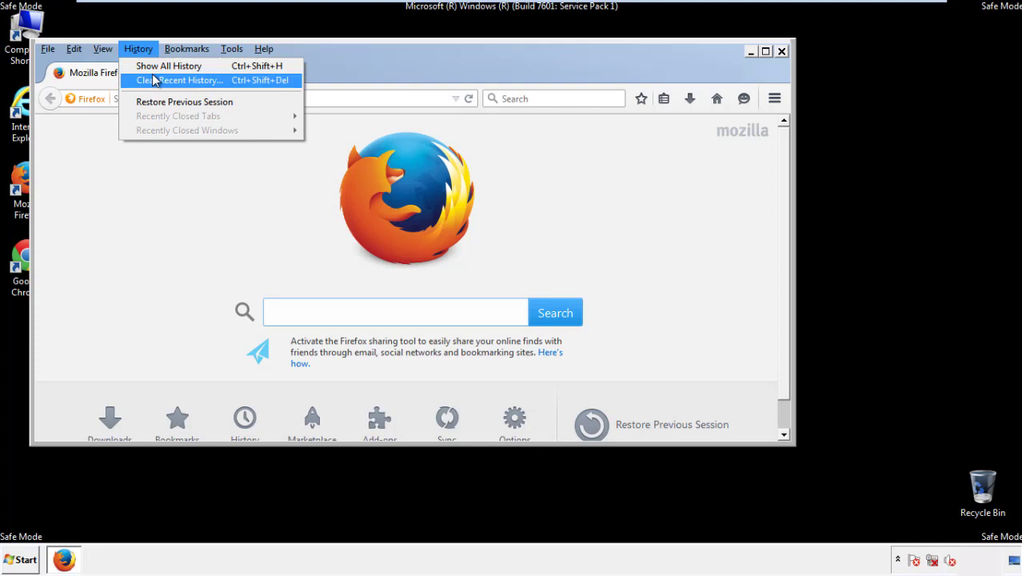
click(153, 79)
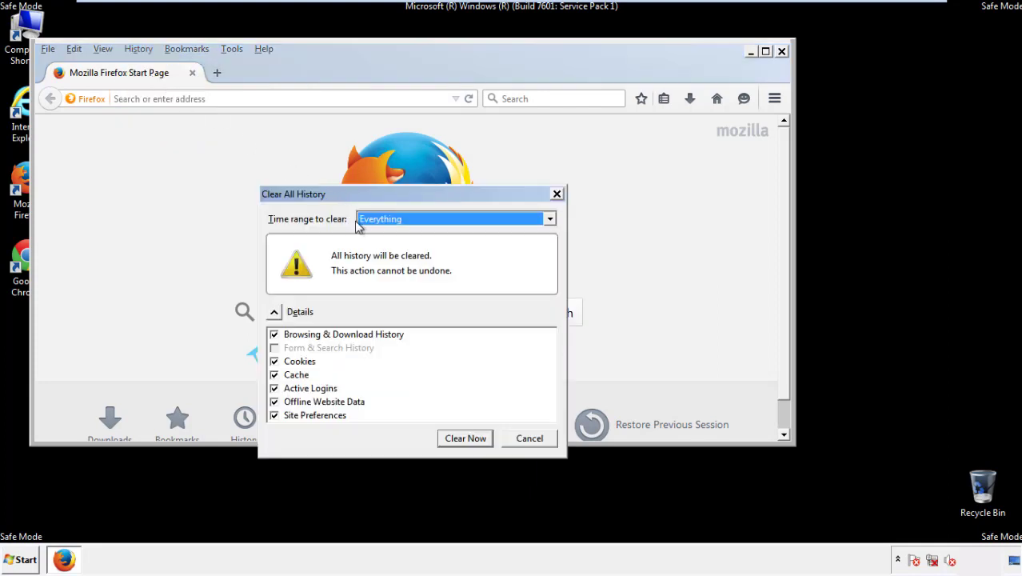
click(381, 223)
click(382, 300)
click(275, 401)
click(275, 401)
click(275, 416)
click(274, 416)
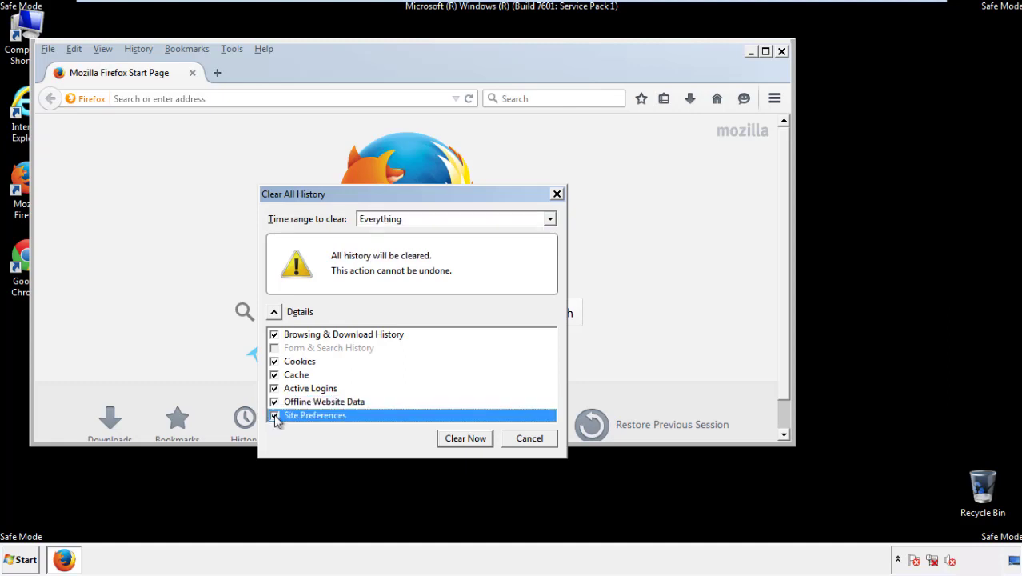
click(465, 438)
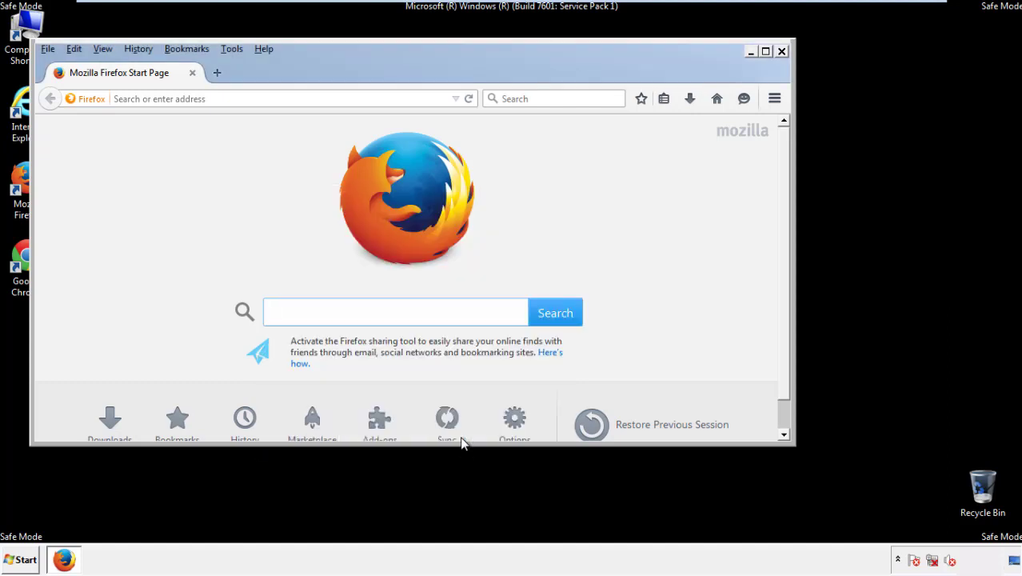
- Refresh Firefox to its defaults from the Troubleshooting Information page
click(263, 49)
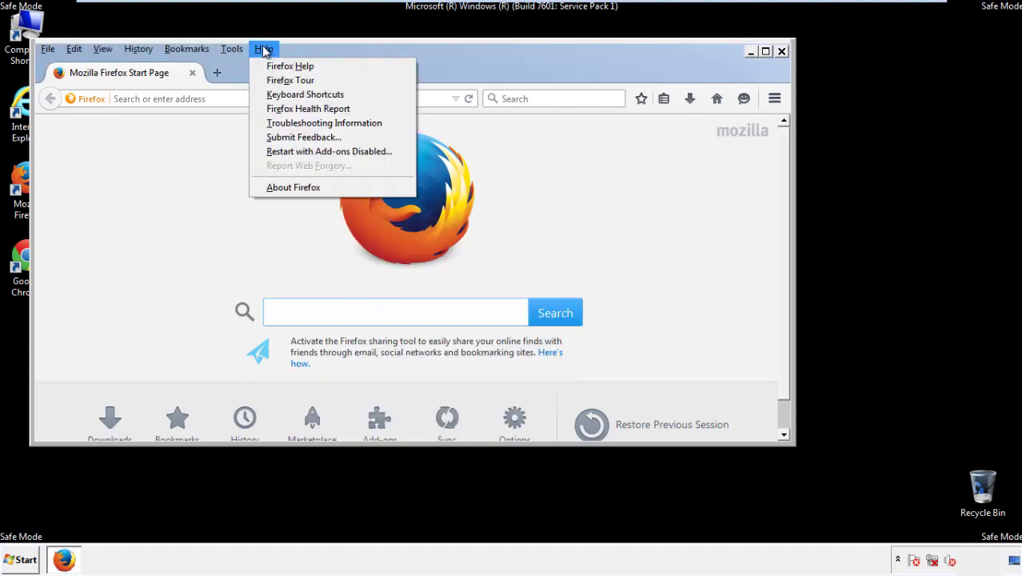
click(296, 122)
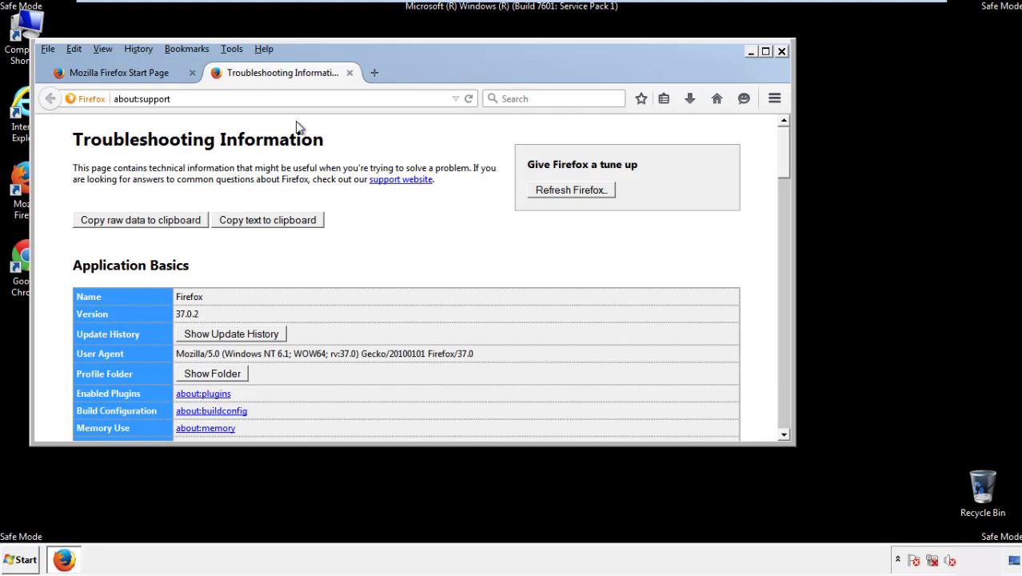
click(593, 194)
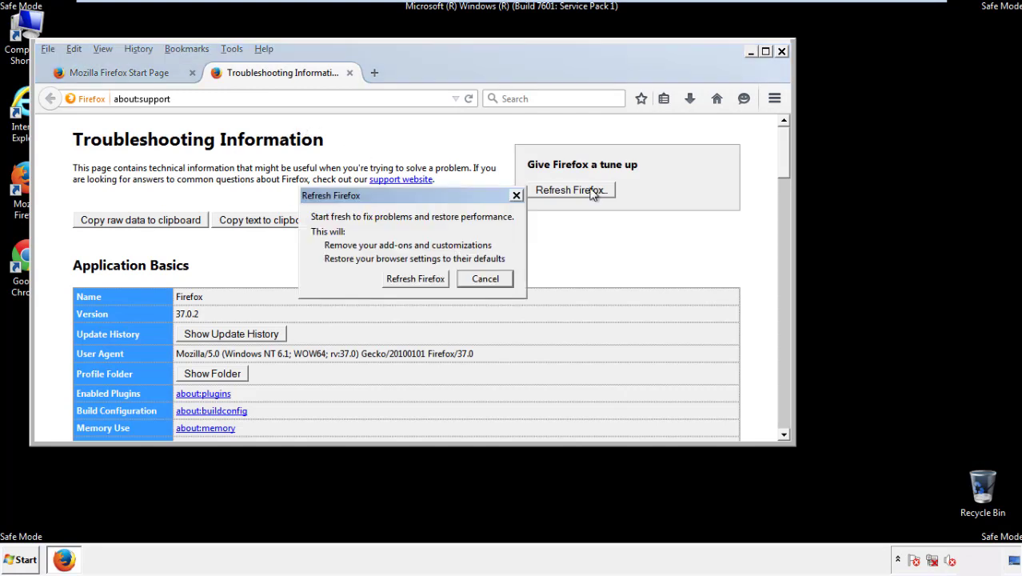
click(415, 278)
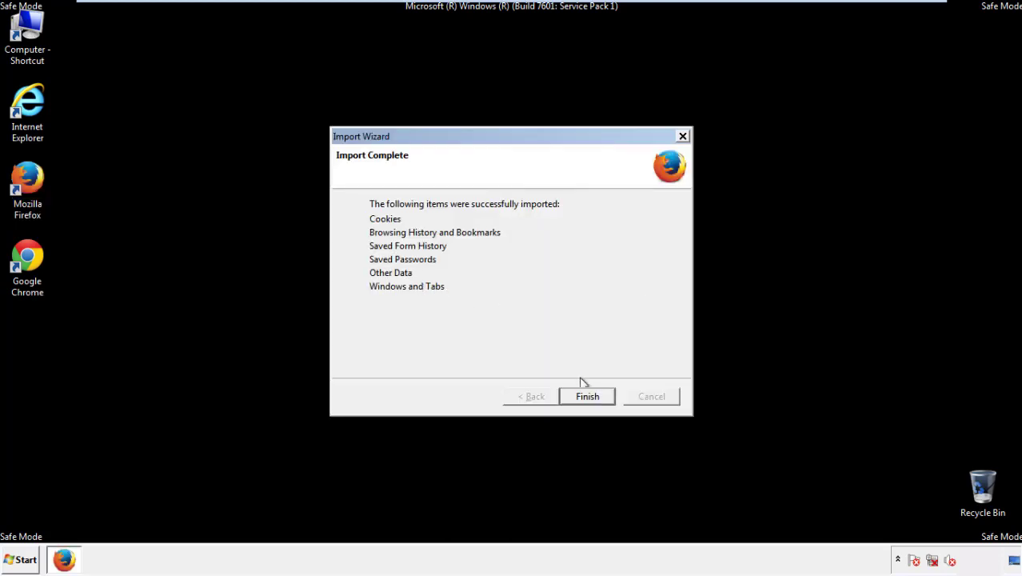
click(587, 397)
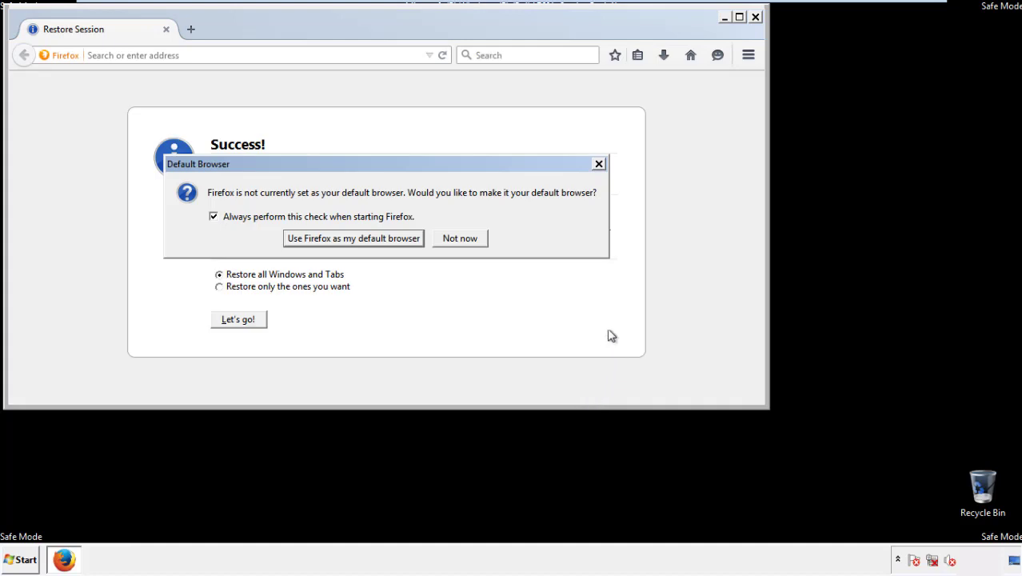
- Decline Firefox's default-browser prompt, close Firefox, and select the Chrome desktop shortcut
click(461, 239)
click(755, 16)
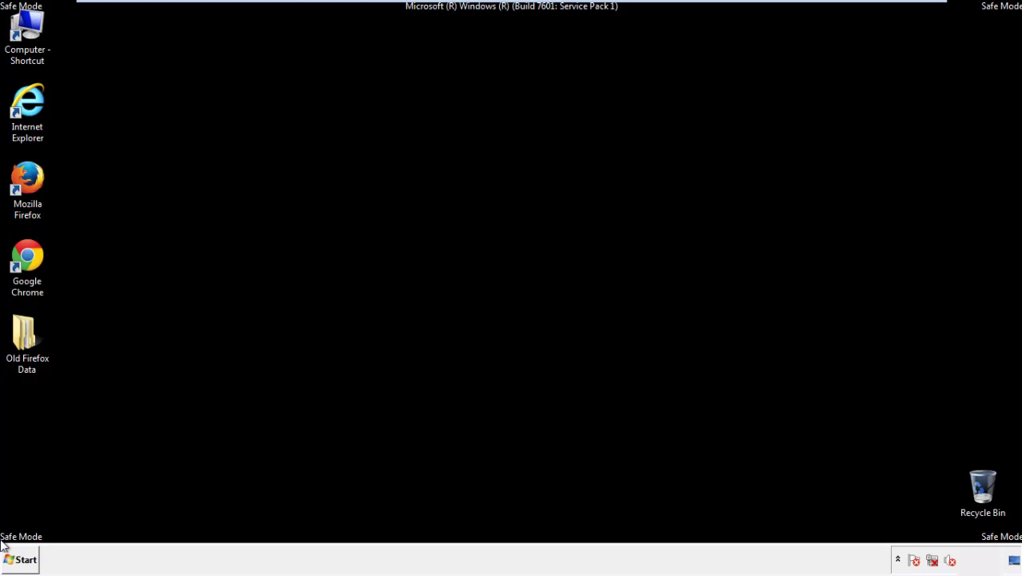
click(25, 254)
- Launch Google Chrome and choose Don't ask again on the default-browser infobar
double_click(25, 254)
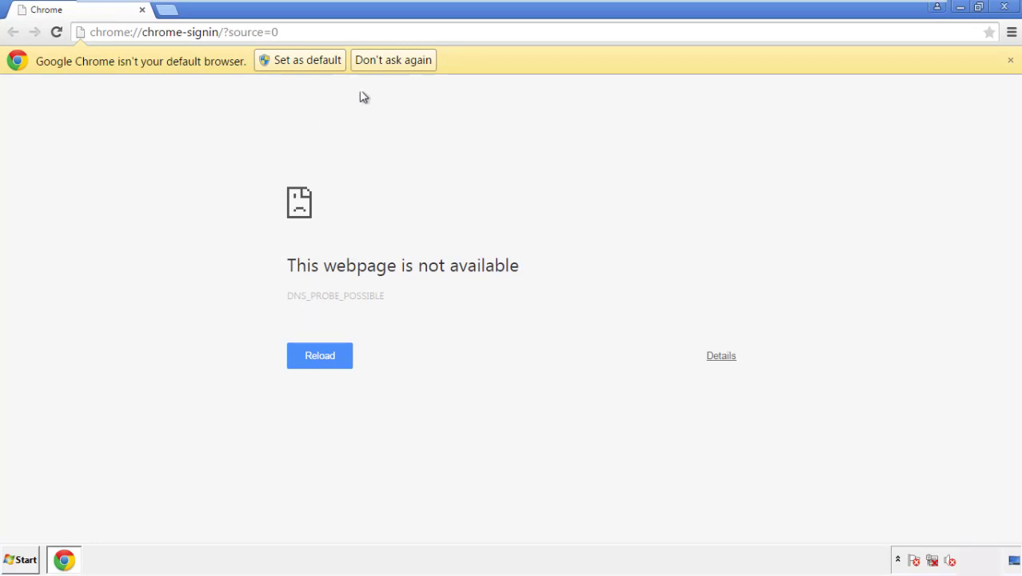
click(411, 64)
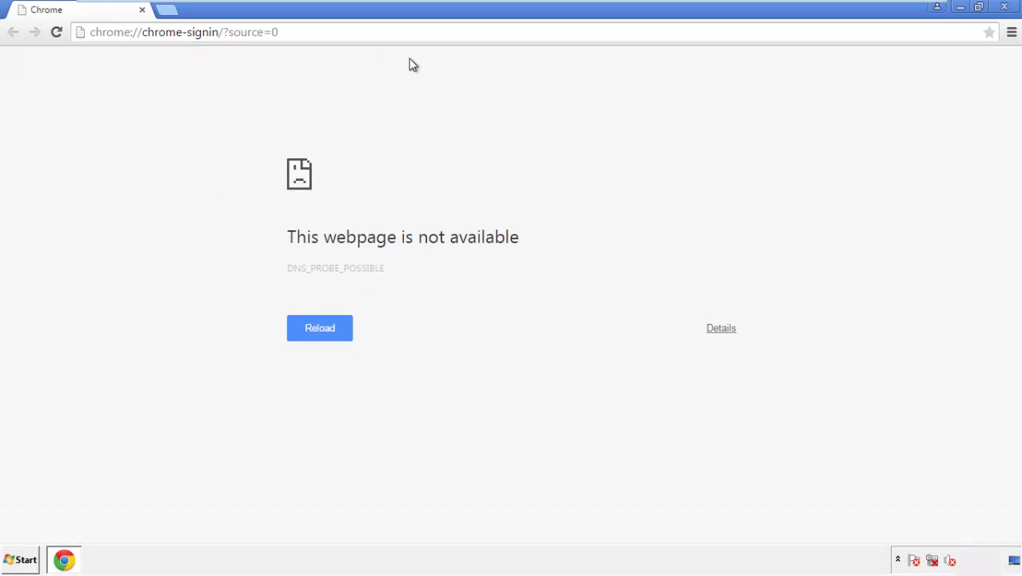
click(1011, 33)
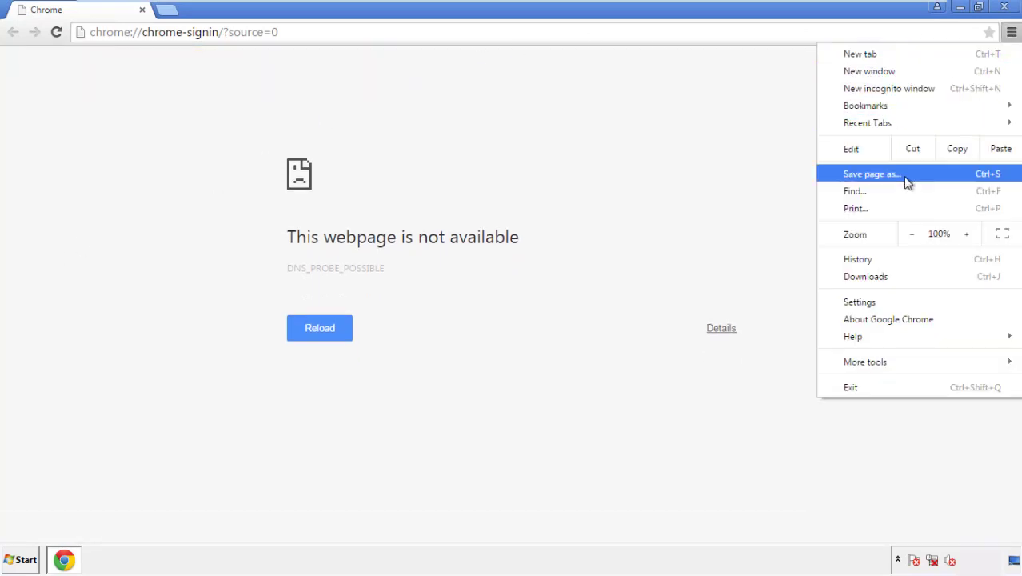
- Clear Chrome browsing data from the beginning of time, including autofill form data
click(863, 303)
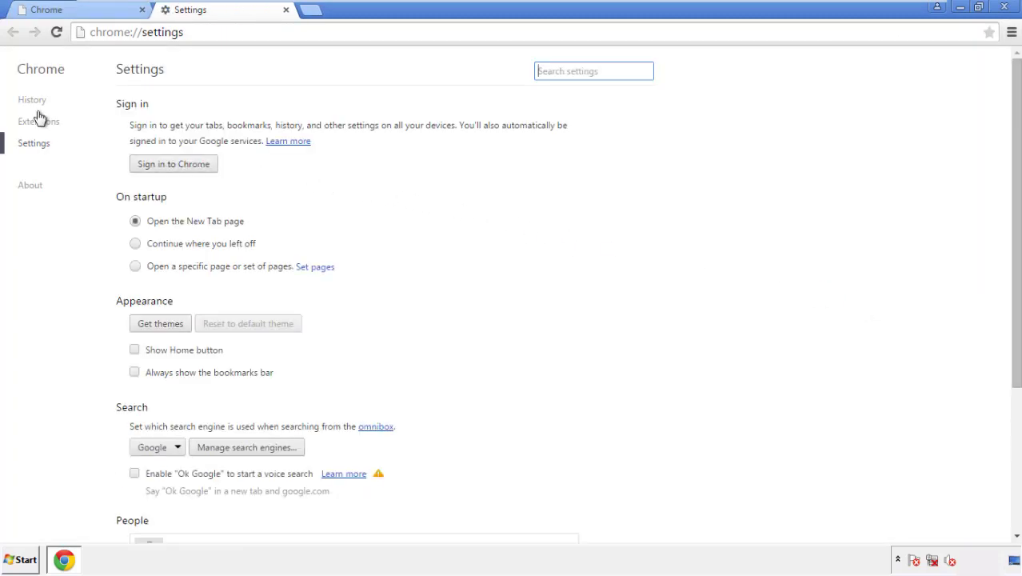
click(36, 102)
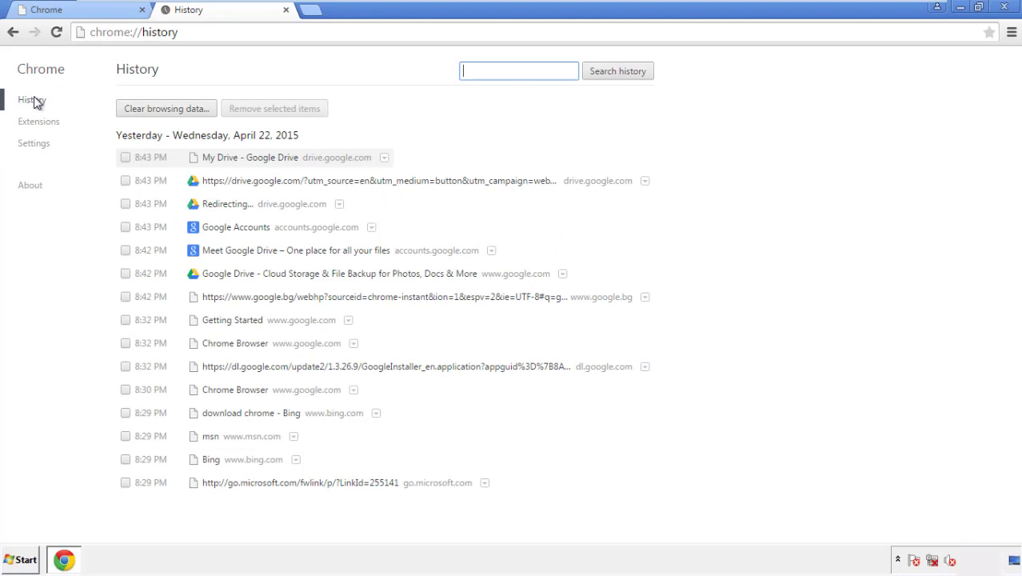
click(154, 112)
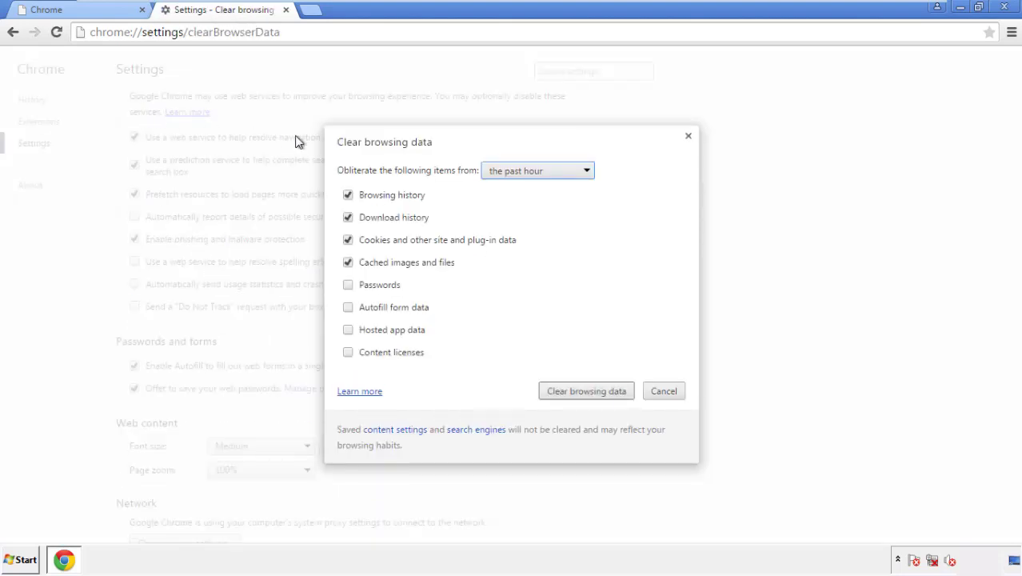
click(514, 173)
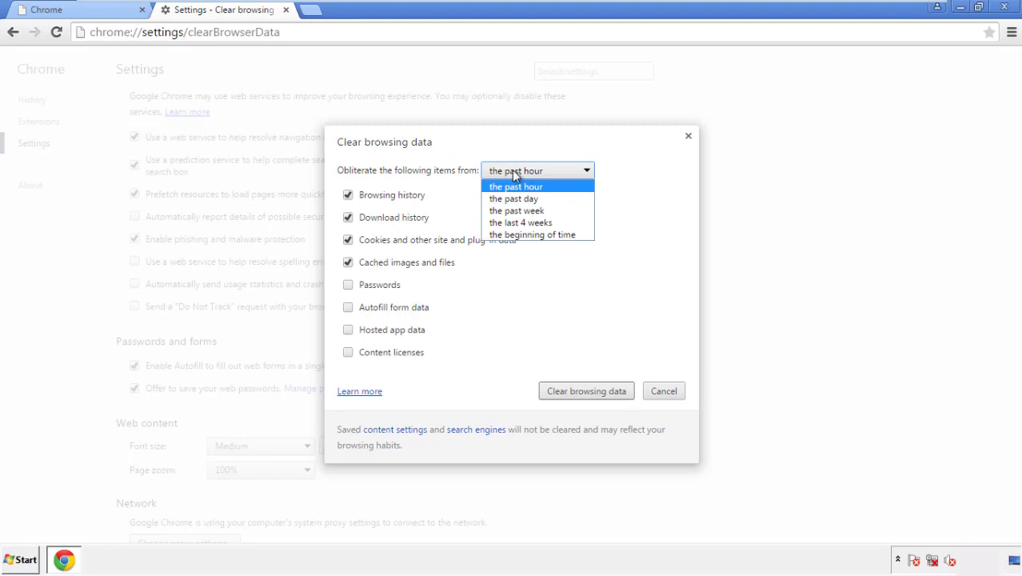
click(511, 237)
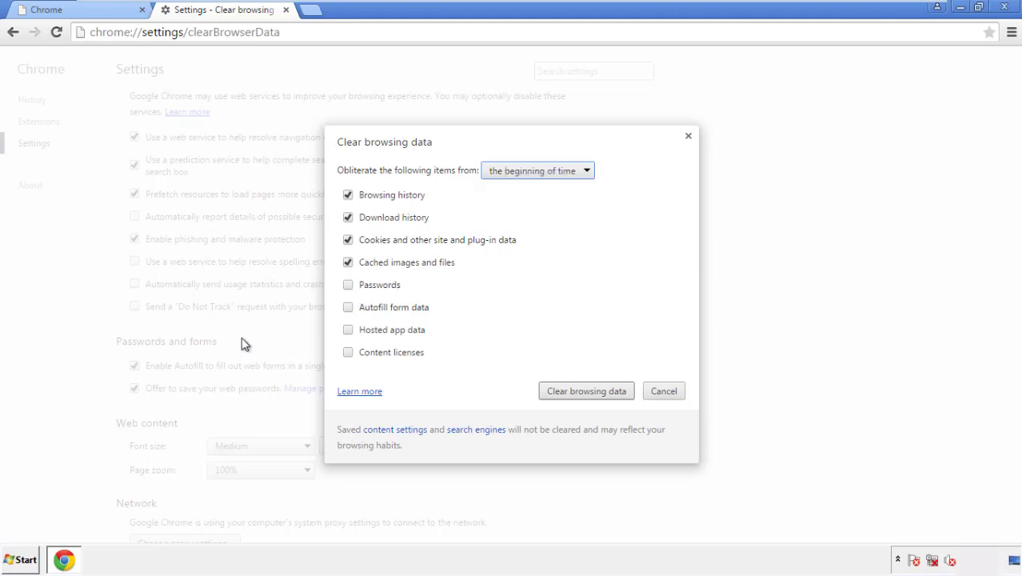
click(354, 310)
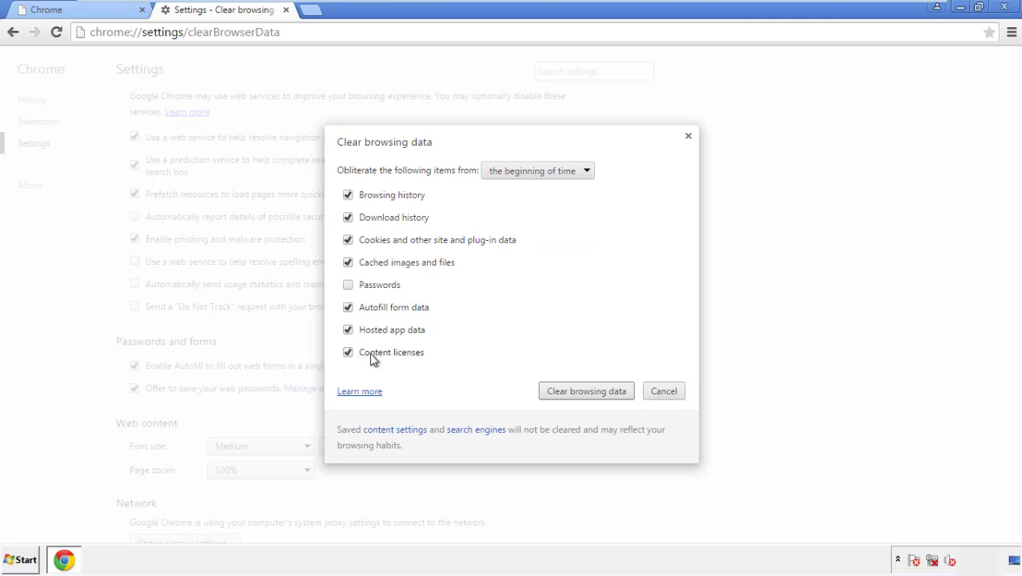
click(571, 392)
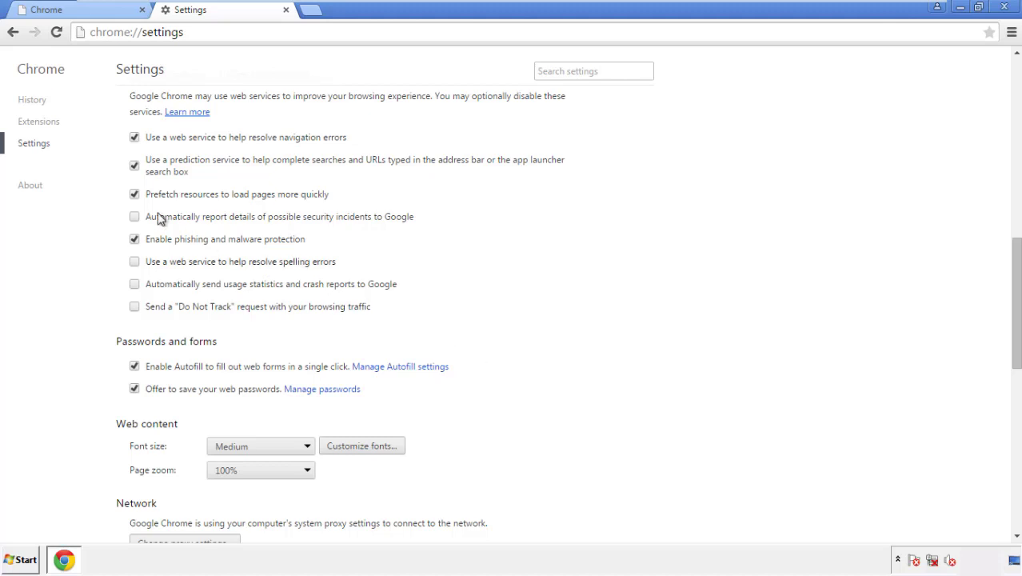
- Reset Chrome's settings to their original defaults and close the browser window
drag(1015, 254, 994, 444)
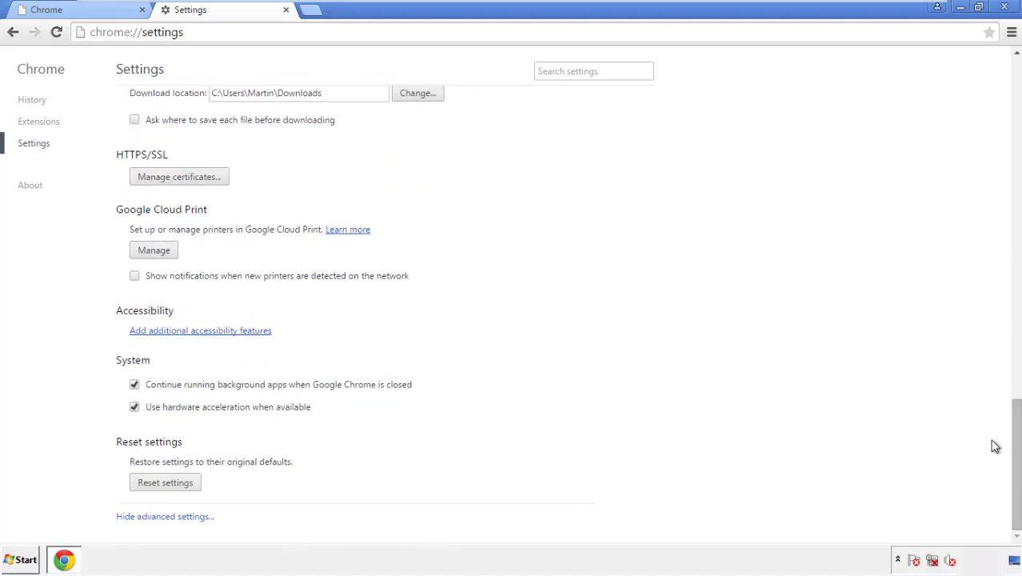
click(193, 490)
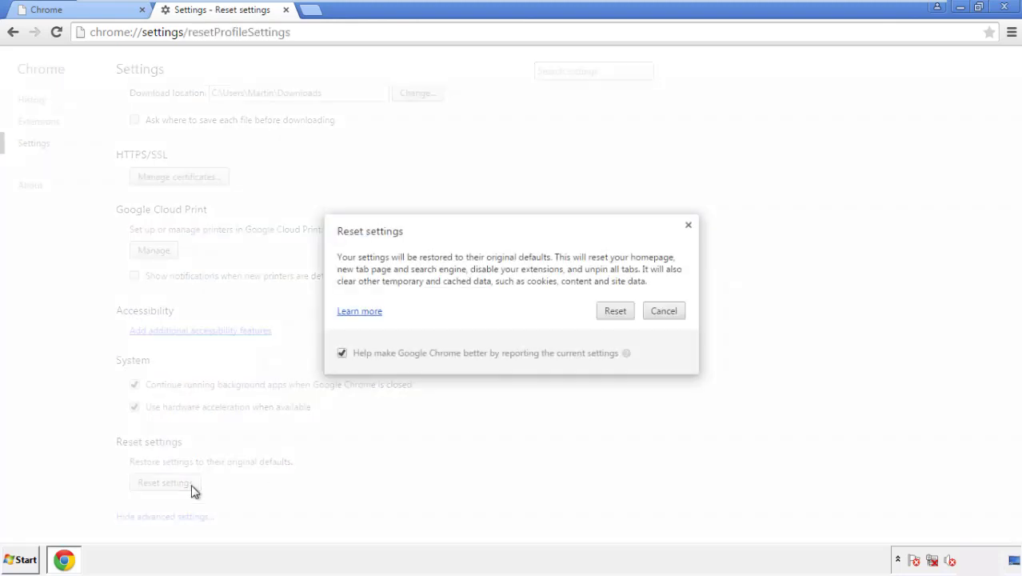
click(615, 312)
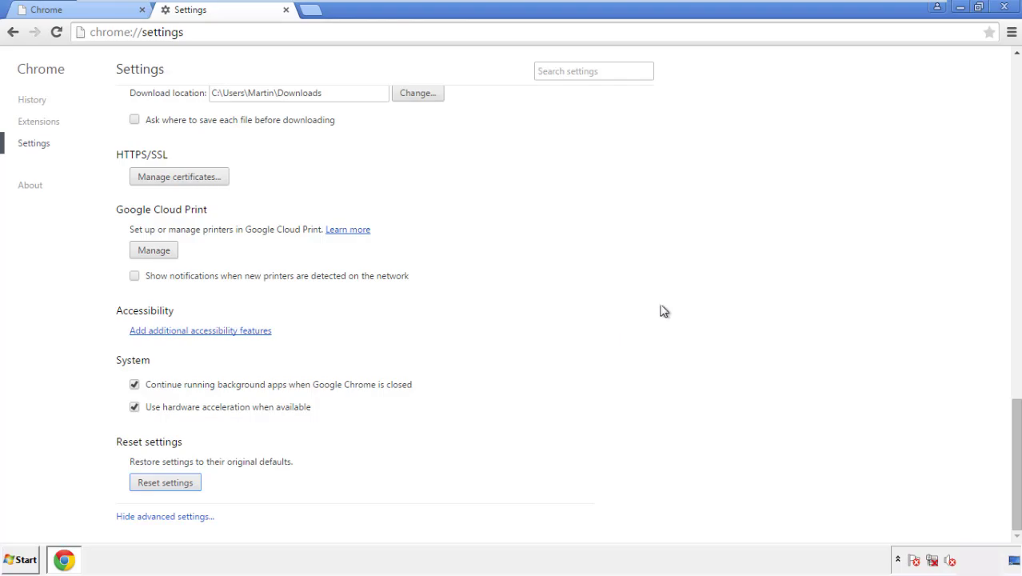
click(1001, 7)
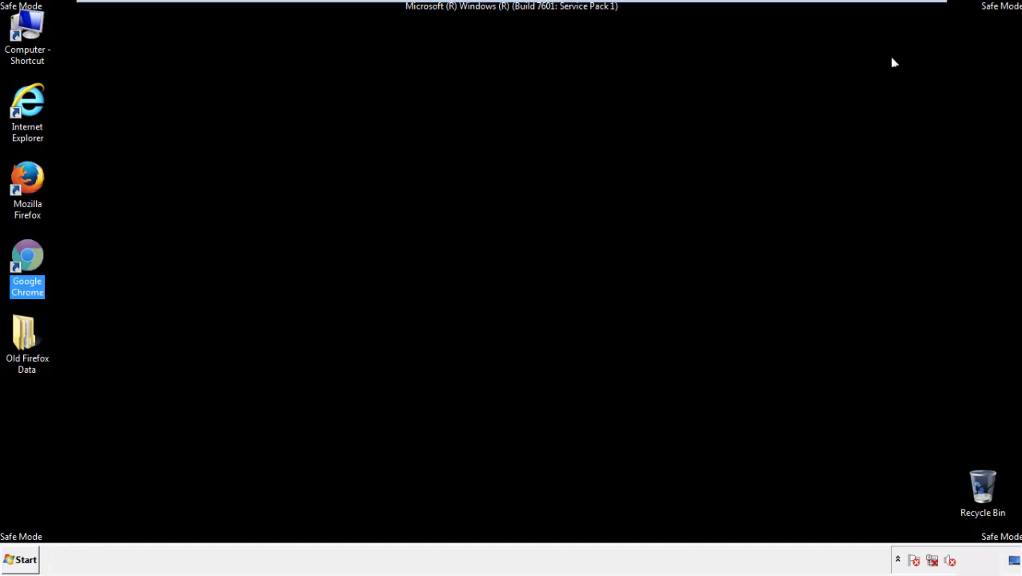
click(552, 259)
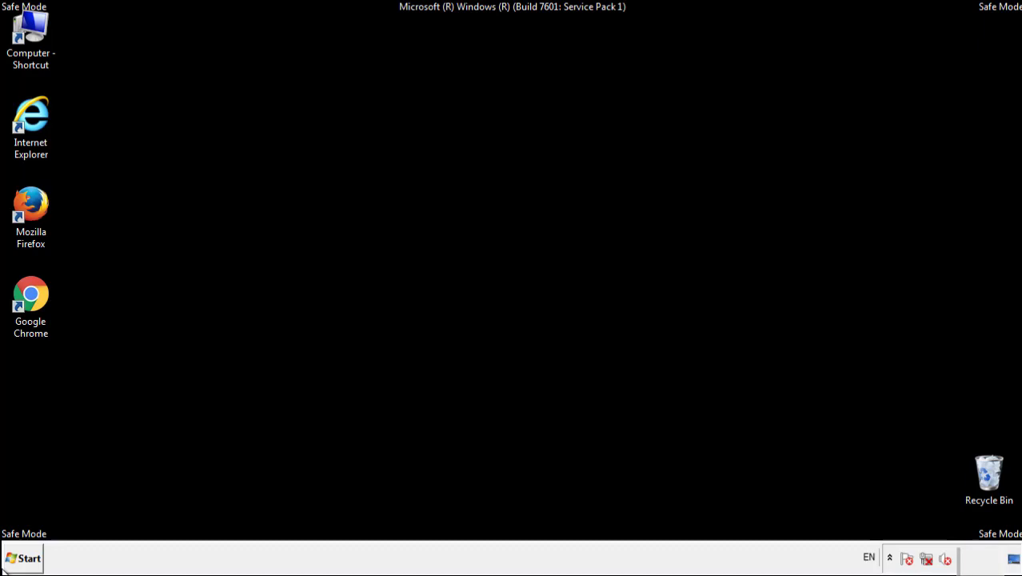
- Remove Search Mine from Firefox's Add-ons Manager and close Firefox
double_click(39, 198)
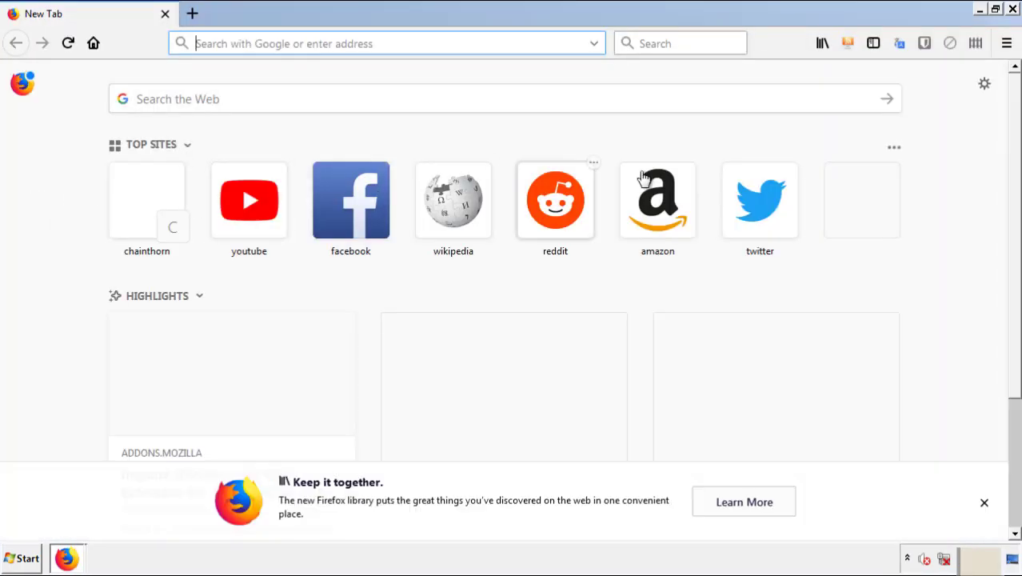
click(1005, 45)
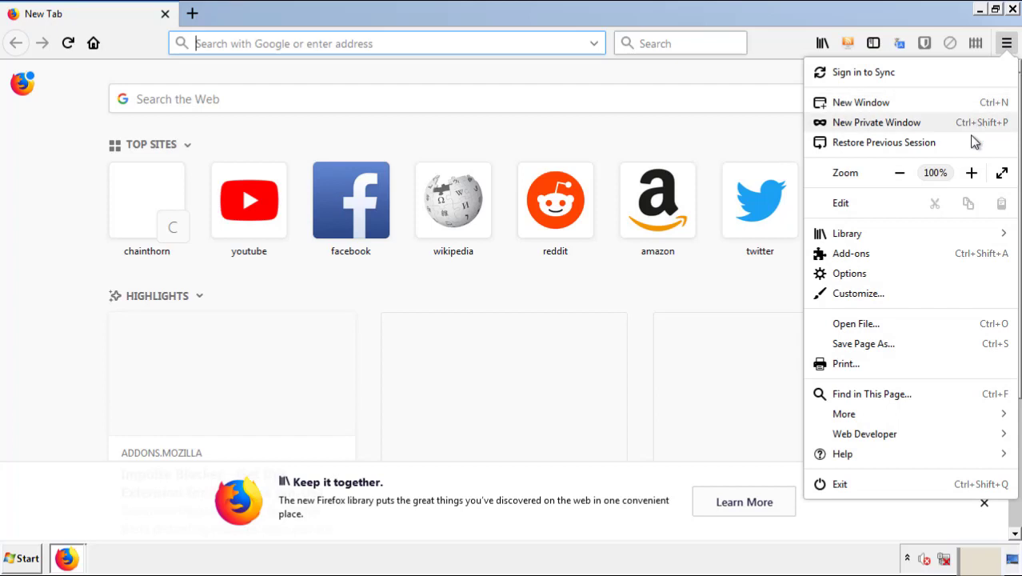
click(942, 261)
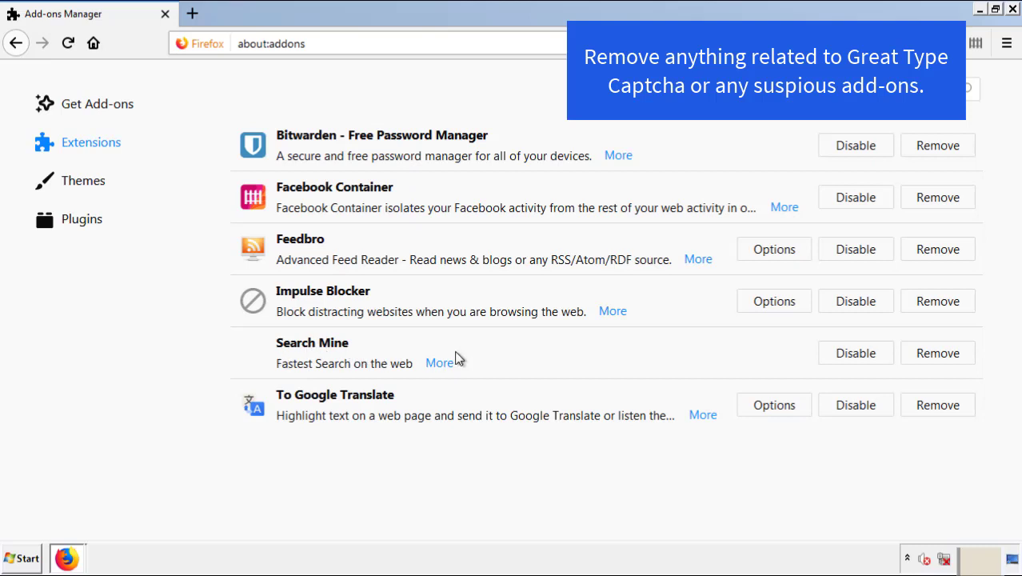
click(935, 356)
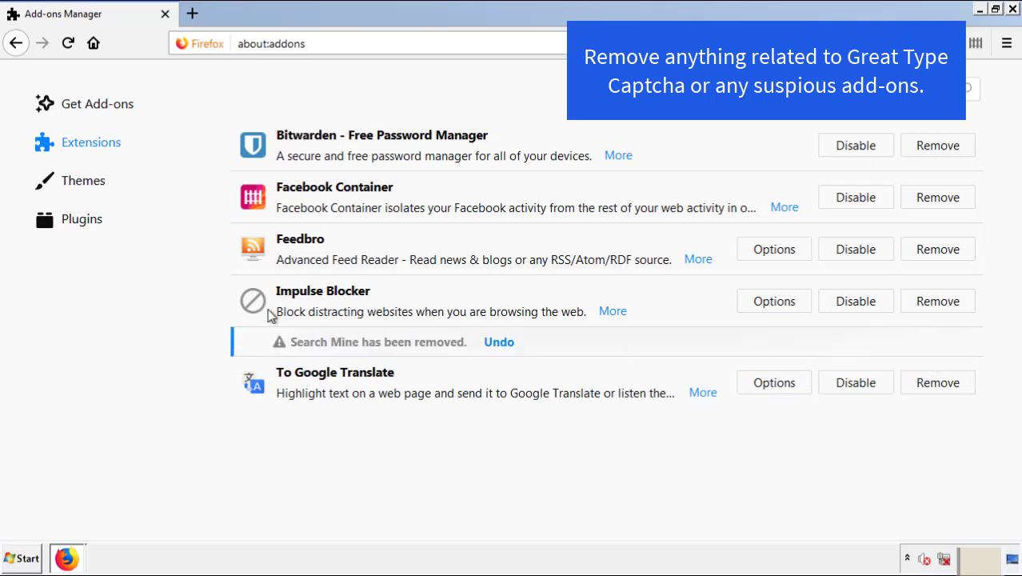
click(1012, 9)
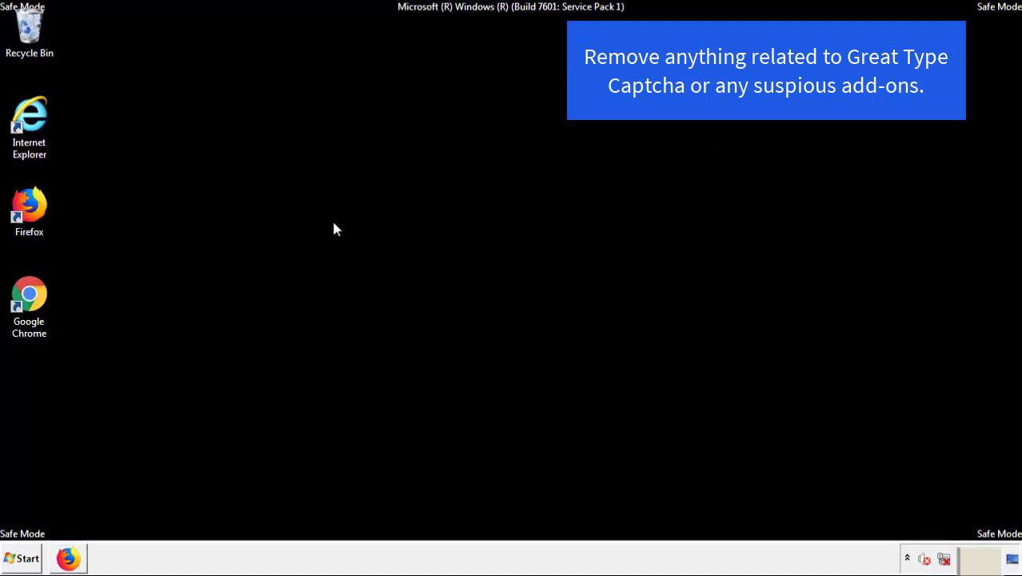
- Remove Search Mine from Chrome's Extensions page under More tools, confirming the removal
double_click(29, 308)
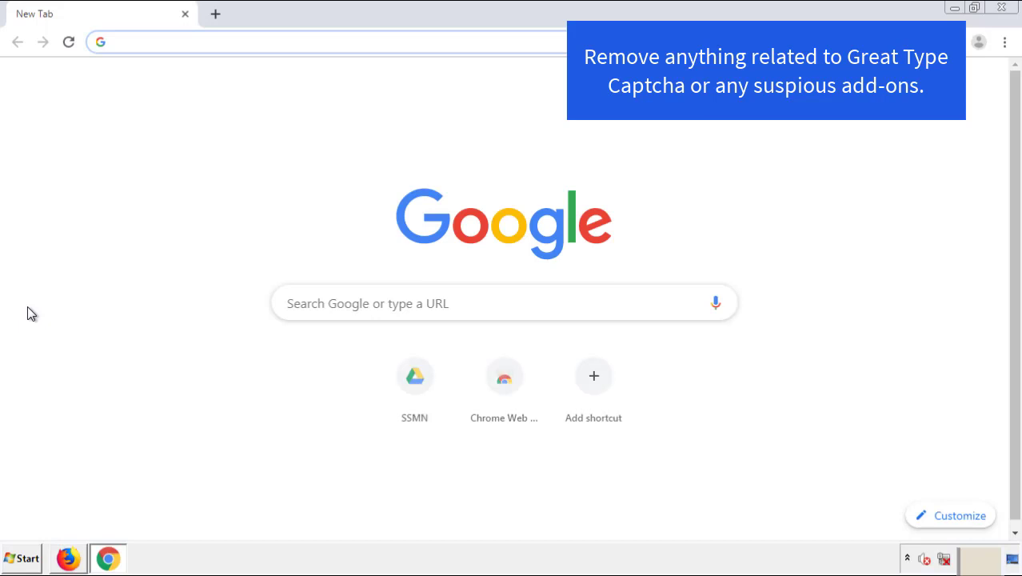
click(1004, 42)
mouse_move(912, 278)
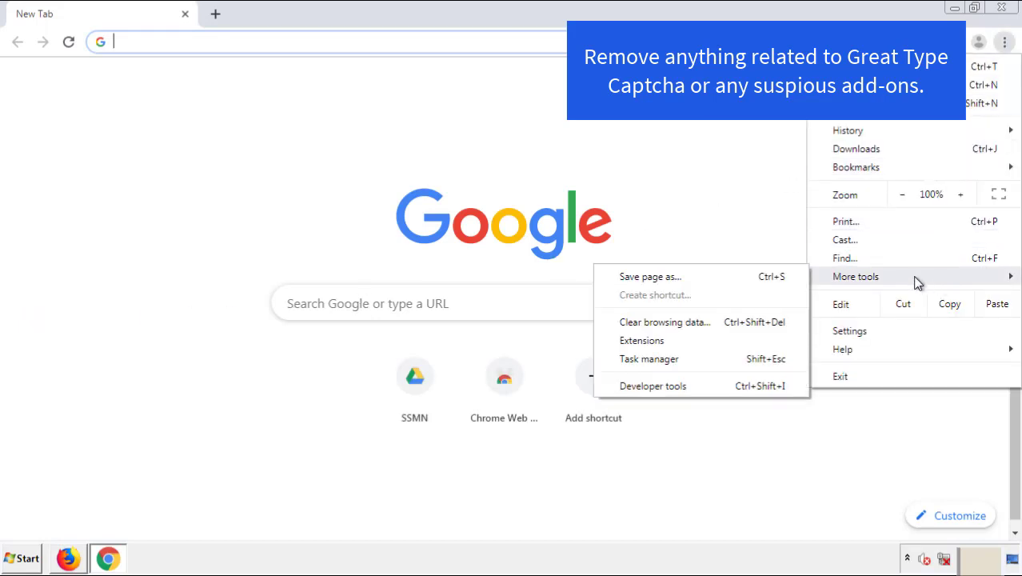
click(661, 339)
scroll(287, 267, down, 5)
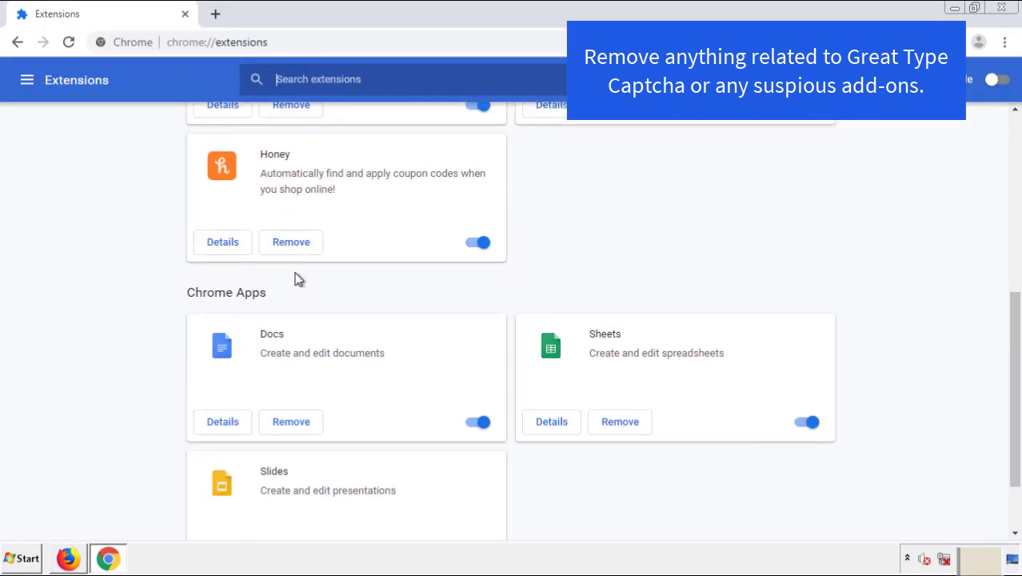
scroll(388, 292, up, 5)
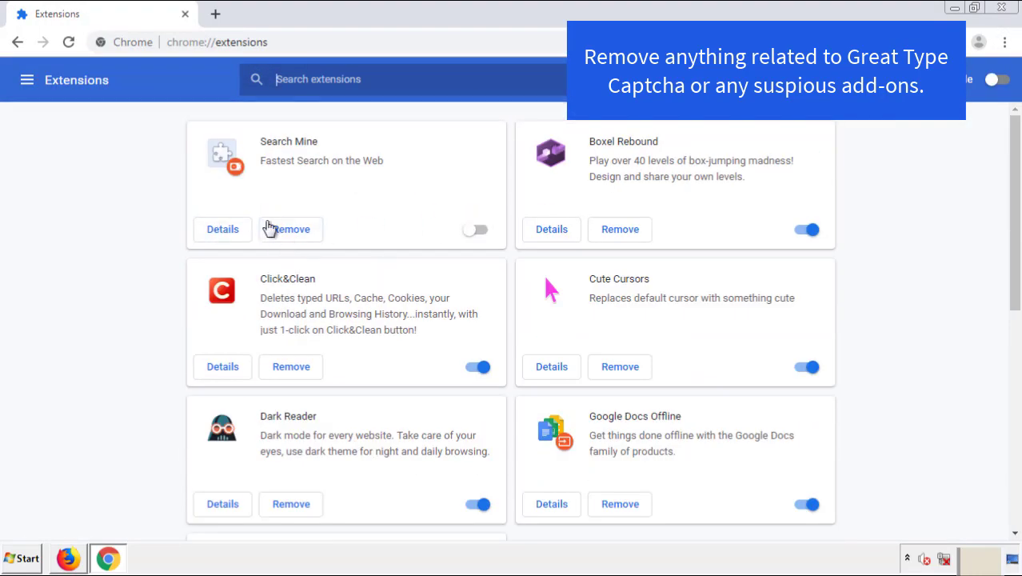
click(290, 233)
click(573, 142)
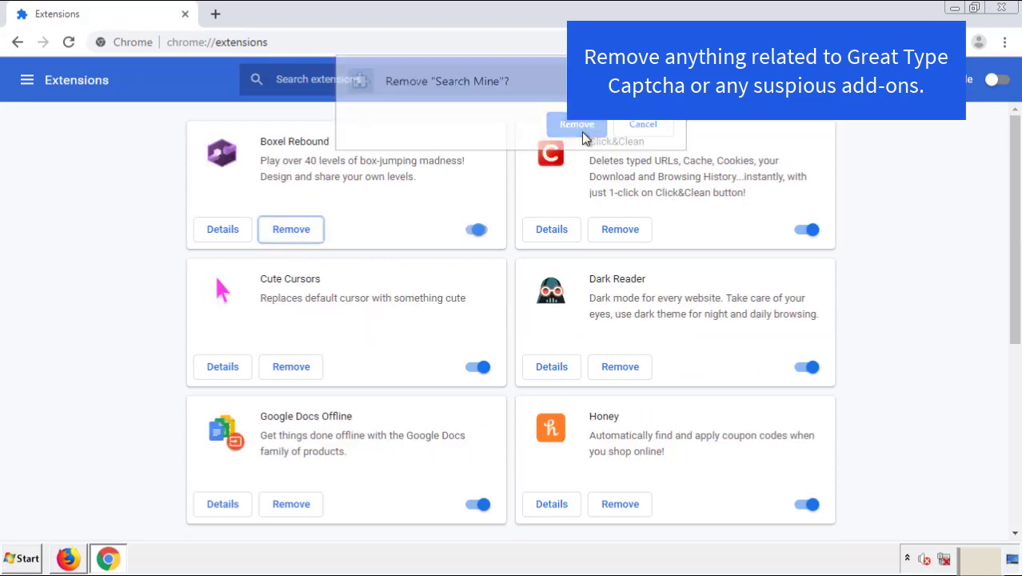
- Close Chrome and restart Windows 7 from the Start menu's Shut down options
click(1010, 12)
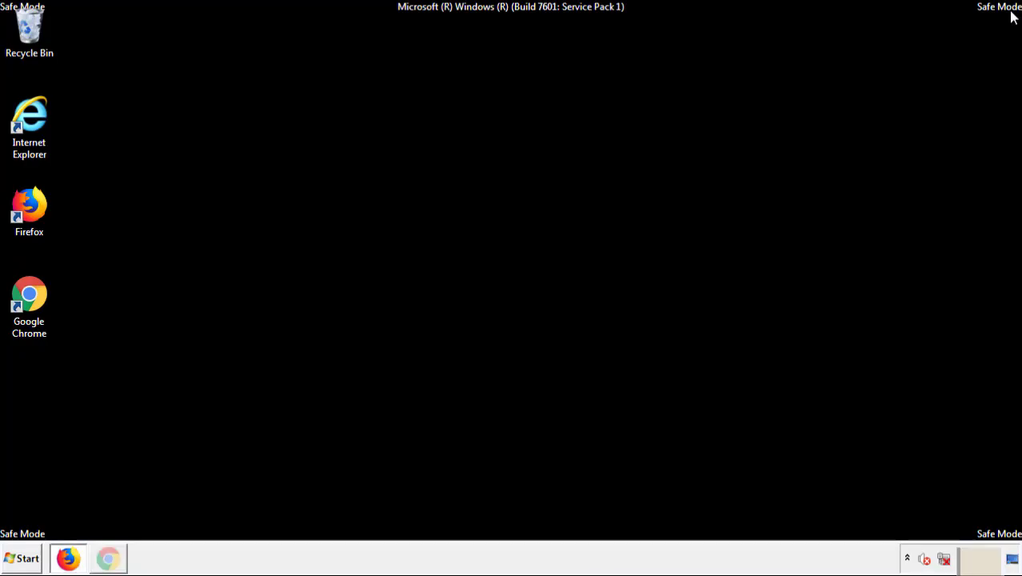
click(28, 561)
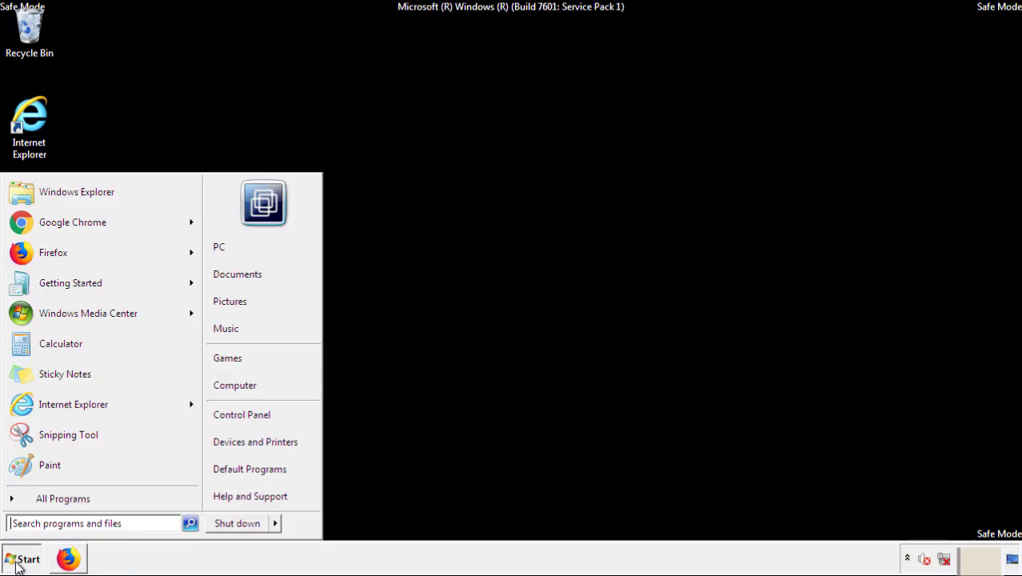
mouse_move(277, 526)
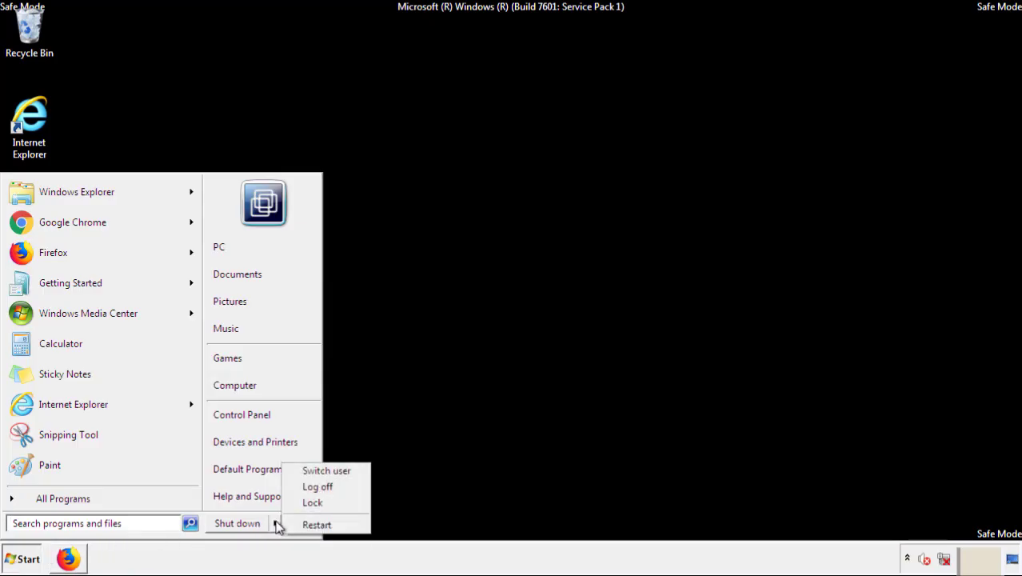
click(319, 523)
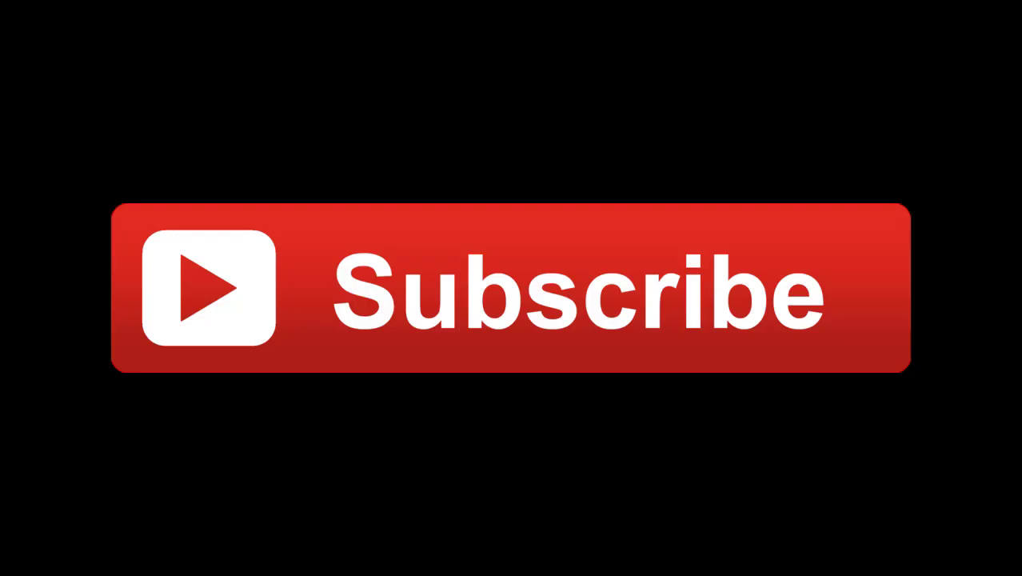